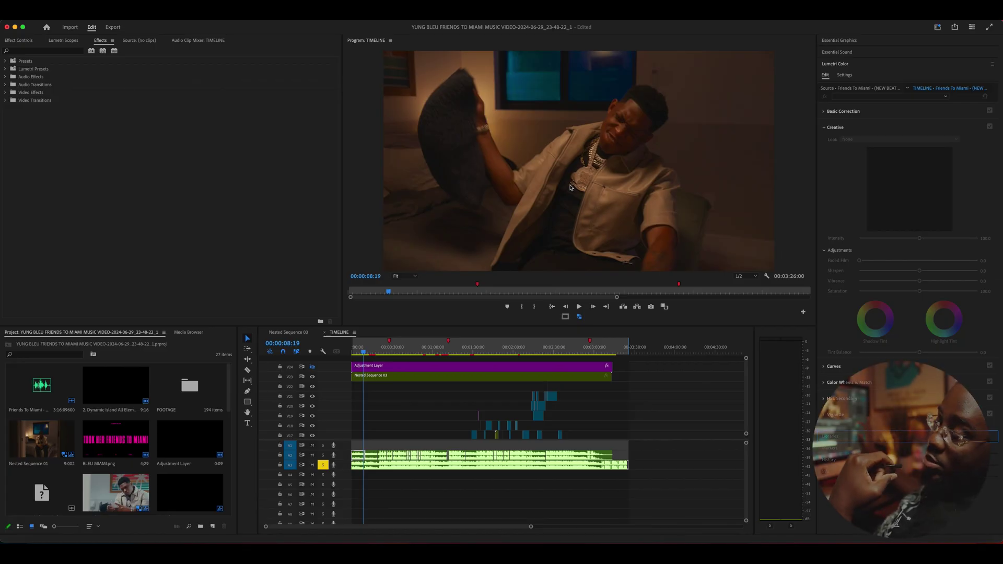
- Select the TIMELINE sequence in the timeline panel
{"action": "left_click", "coordinate": [631, 349]}
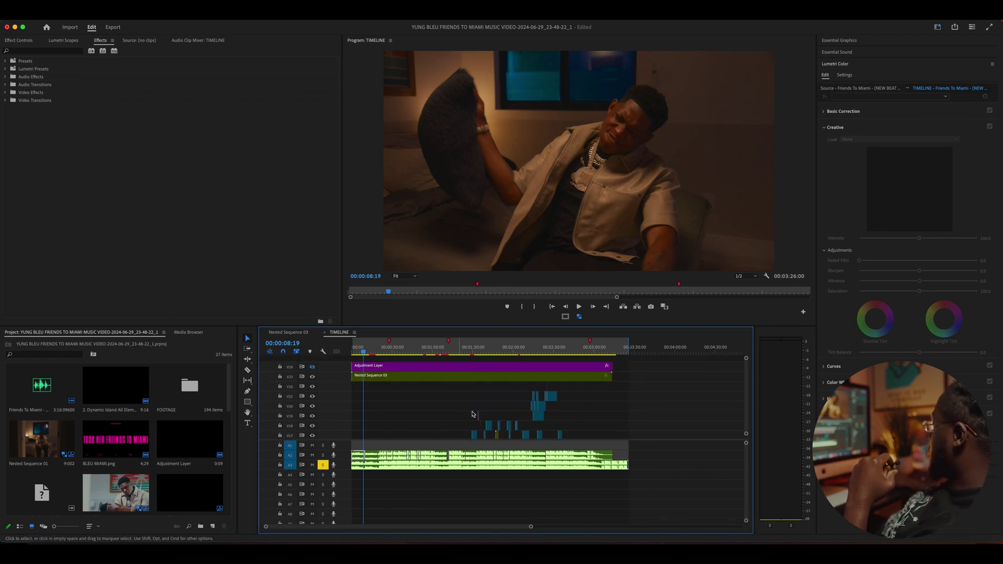
{"action": "scroll", "coordinate": [441, 401], "scroll_direction": "down", "scroll_amount": 5}
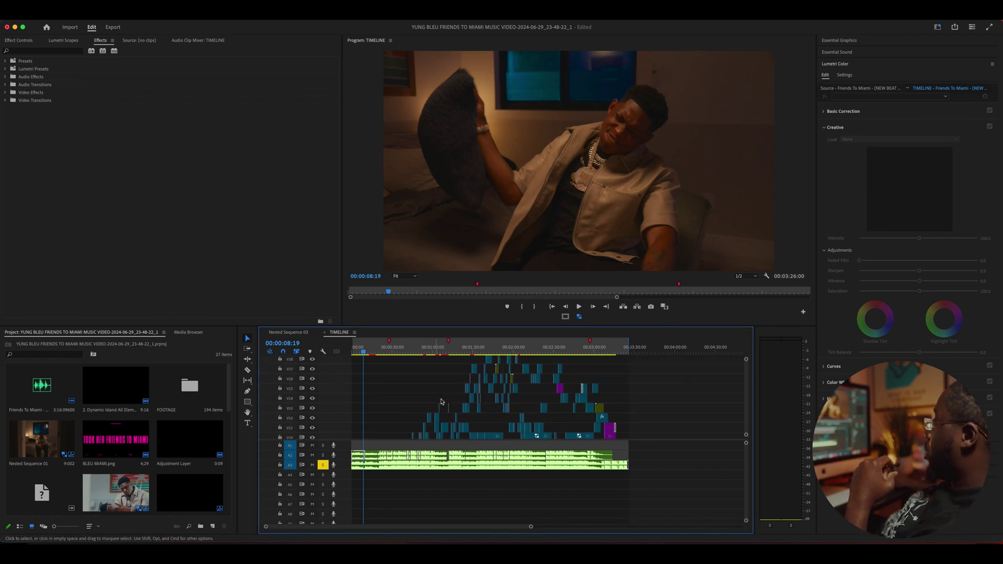
{"action": "scroll", "coordinate": [441, 401], "scroll_direction": "up", "scroll_amount": 5}
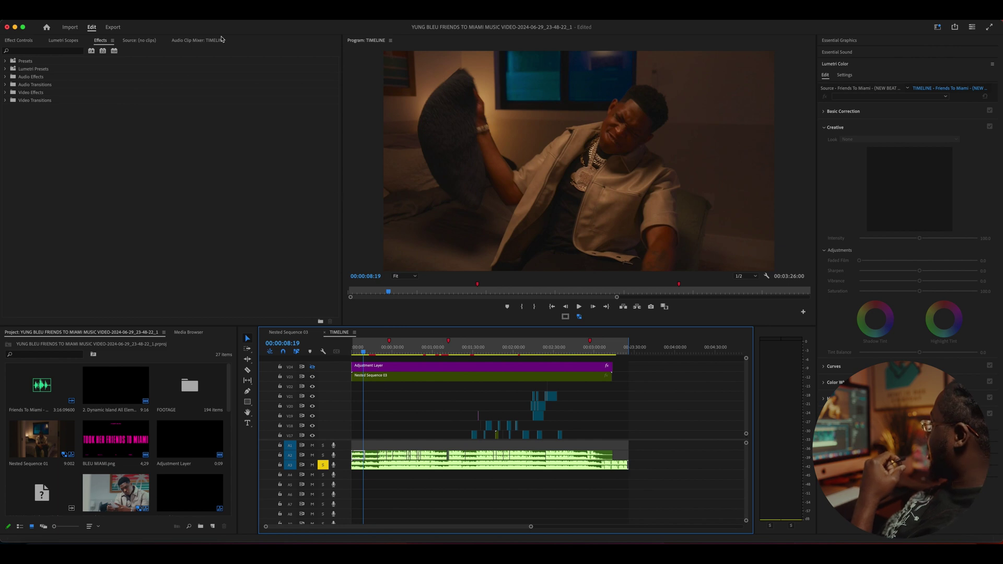
- Open the Export page for TIMELINE with the ULTRA HD SETTINGS GP preset selected
{"action": "left_click", "coordinate": [113, 27]}
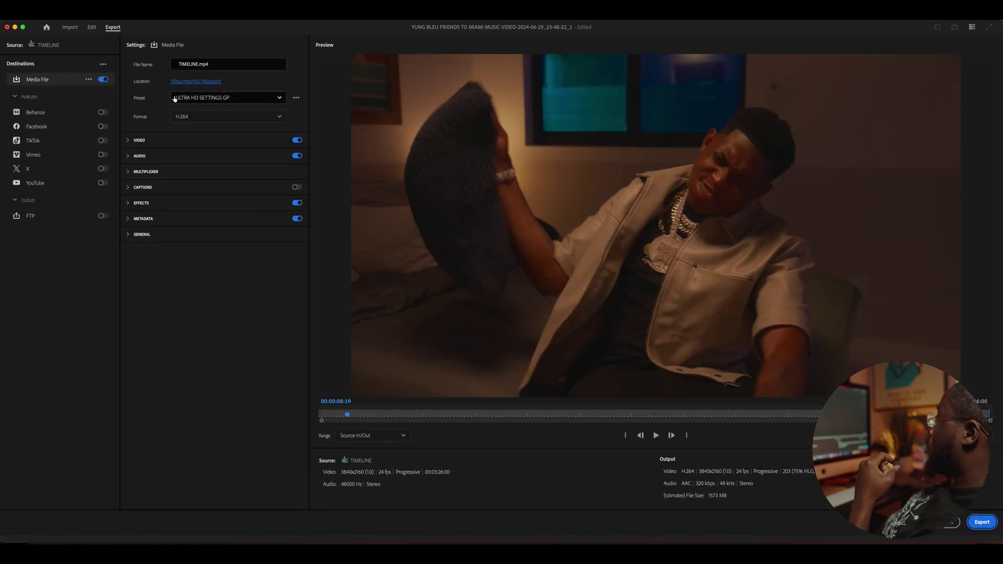
{"action": "left_click", "coordinate": [206, 100]}
{"action": "left_click", "coordinate": [206, 100]}
{"action": "left_click", "coordinate": [207, 99]}
{"action": "scroll", "coordinate": [228, 209], "scroll_direction": "down", "scroll_amount": 5}
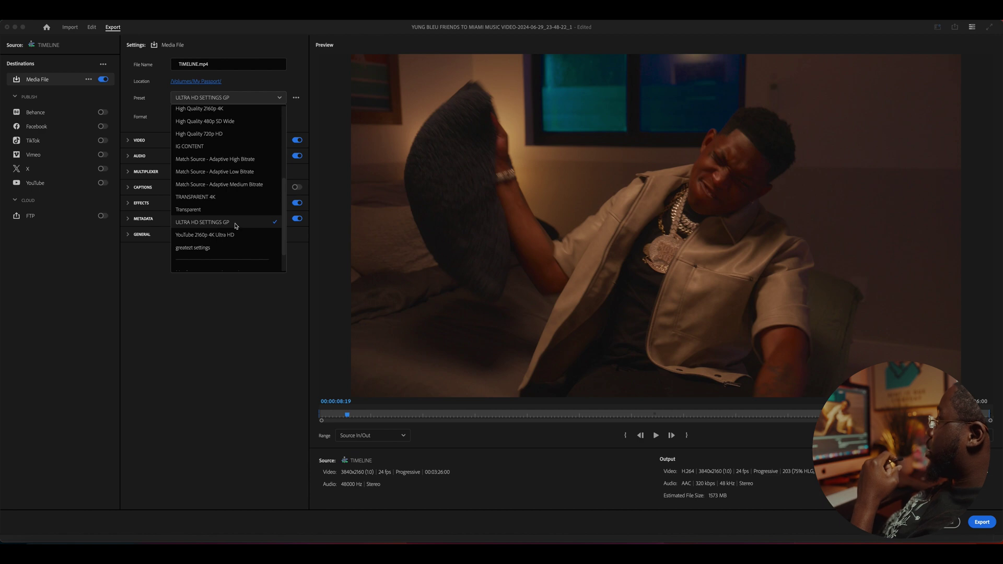
{"action": "left_click", "coordinate": [235, 224]}
- Expand Video settings and keep Frame Size matching the source at UHD 3840x2160
{"action": "left_click", "coordinate": [139, 140]}
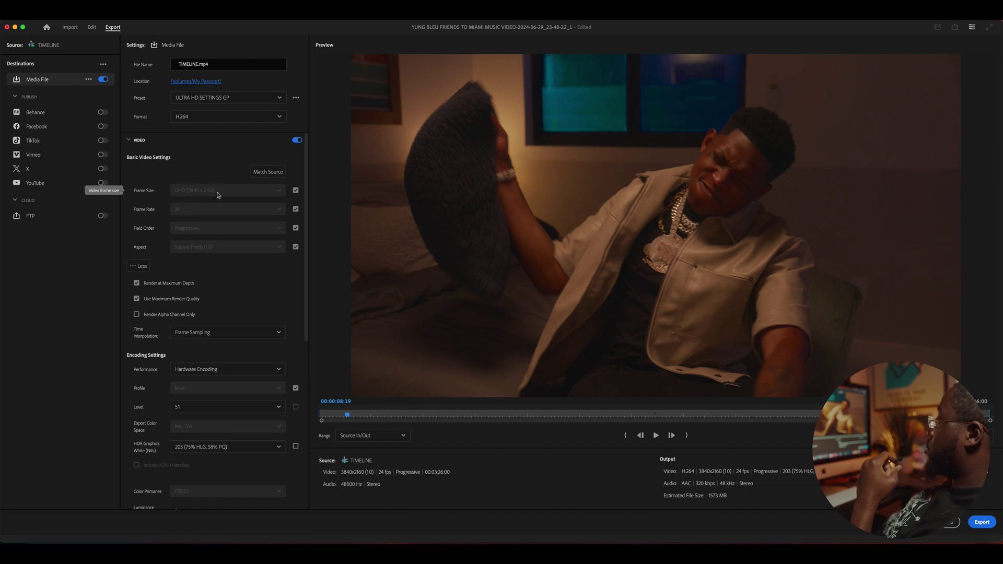
{"action": "left_click", "coordinate": [296, 190]}
{"action": "left_click", "coordinate": [279, 191]}
{"action": "left_click", "coordinate": [251, 191]}
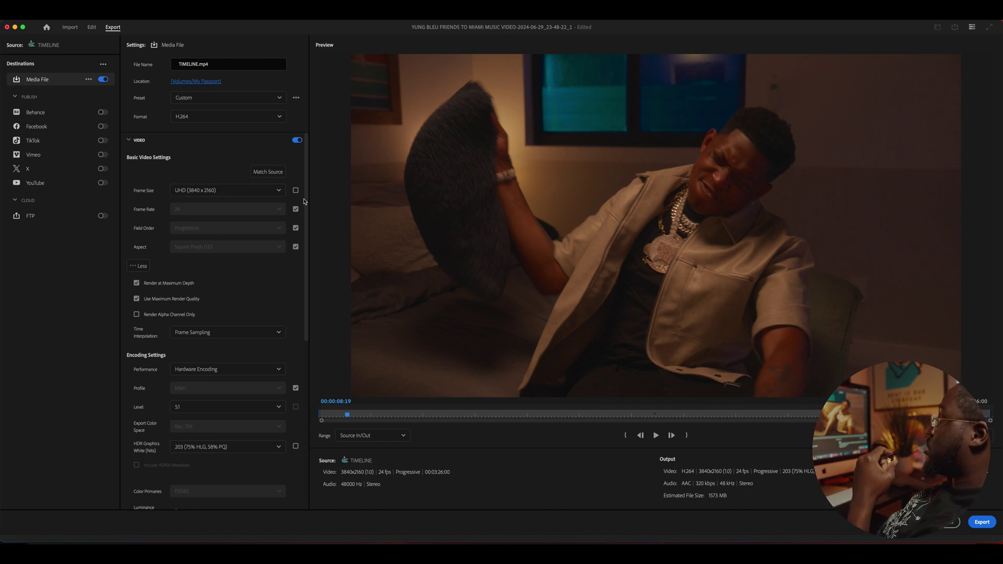
{"action": "left_click", "coordinate": [296, 190]}
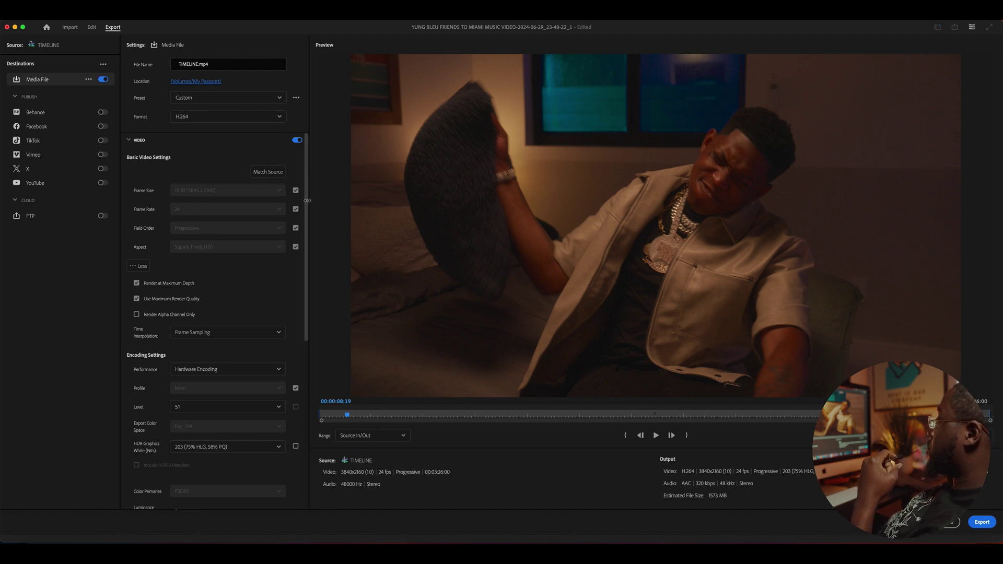
{"action": "scroll", "coordinate": [306, 204], "scroll_direction": "down", "scroll_amount": 3}
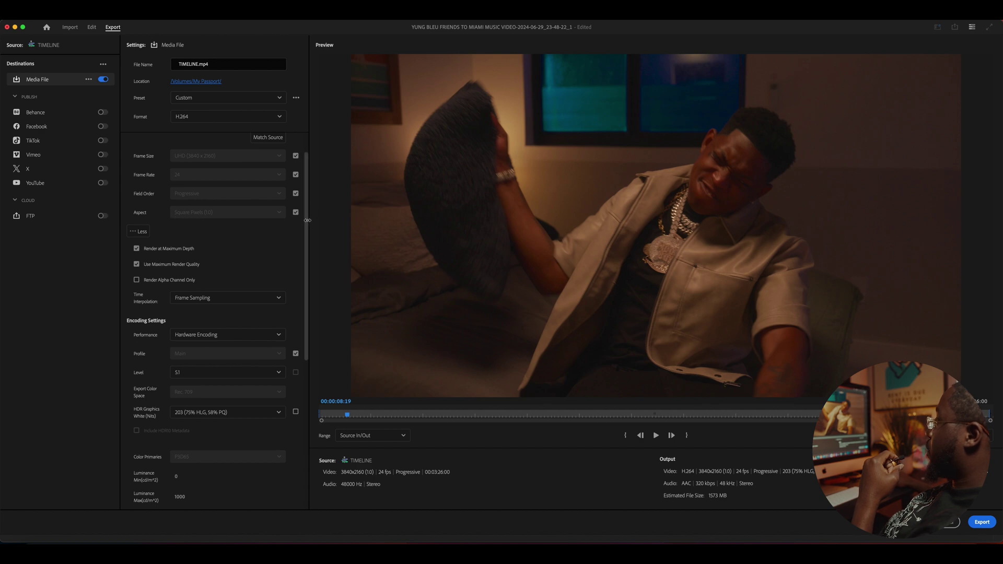
- Leave Render Alpha Channel Only off and set Time Interpolation to Frame Sampling
{"action": "scroll", "coordinate": [306, 293], "scroll_direction": "down", "scroll_amount": 5}
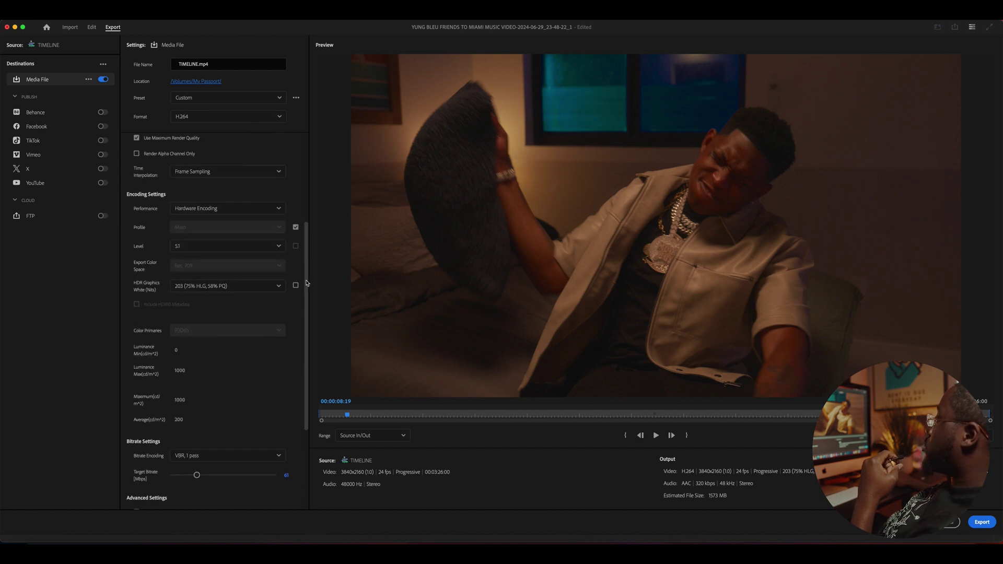
{"action": "scroll", "coordinate": [307, 284], "scroll_direction": "up", "scroll_amount": 2}
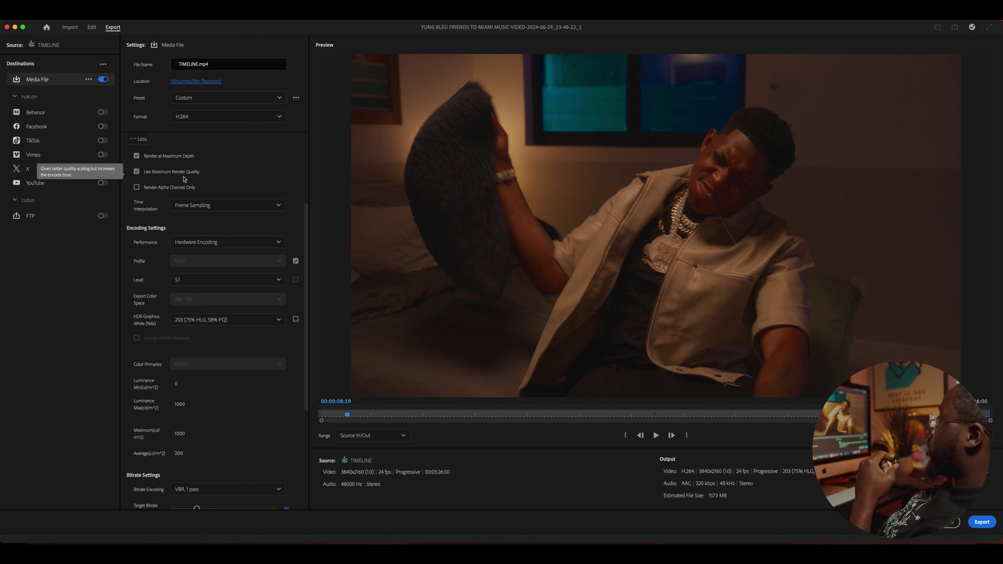
{"action": "scroll", "coordinate": [277, 235], "scroll_direction": "down", "scroll_amount": 1}
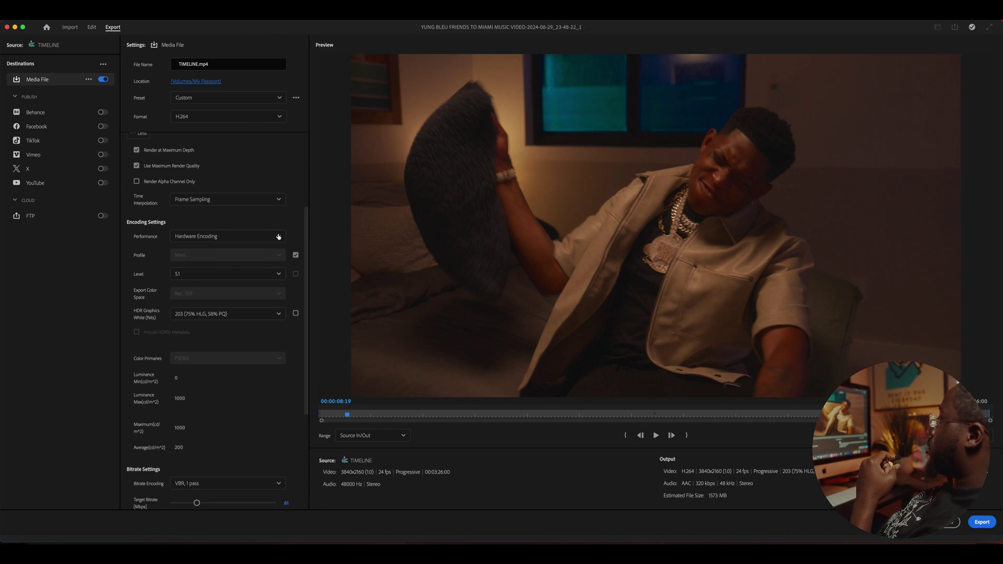
{"action": "left_click", "coordinate": [137, 182]}
{"action": "left_click", "coordinate": [136, 181]}
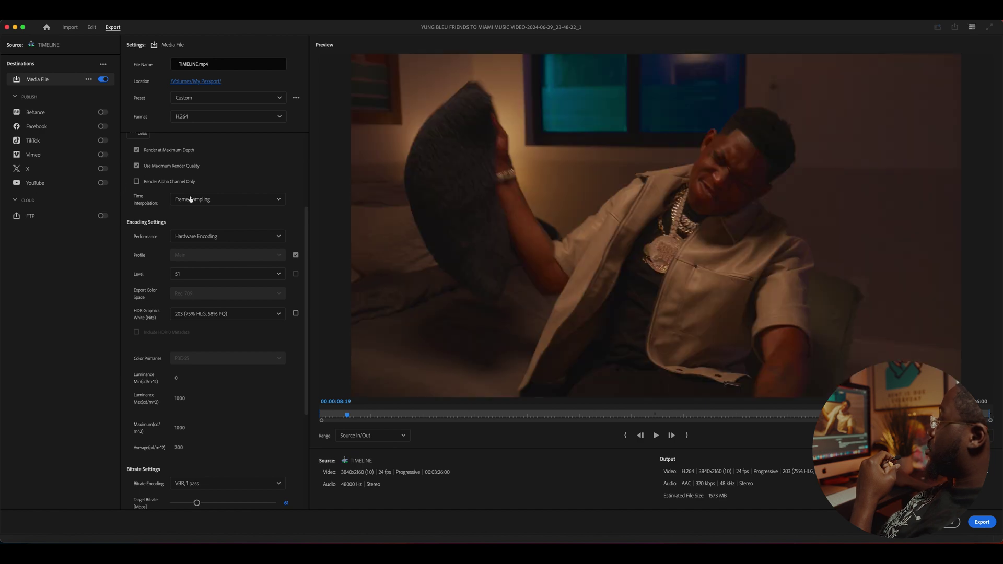
{"action": "left_click", "coordinate": [234, 199]}
{"action": "left_click", "coordinate": [251, 200]}
{"action": "left_click", "coordinate": [261, 201]}
{"action": "left_click", "coordinate": [262, 204]}
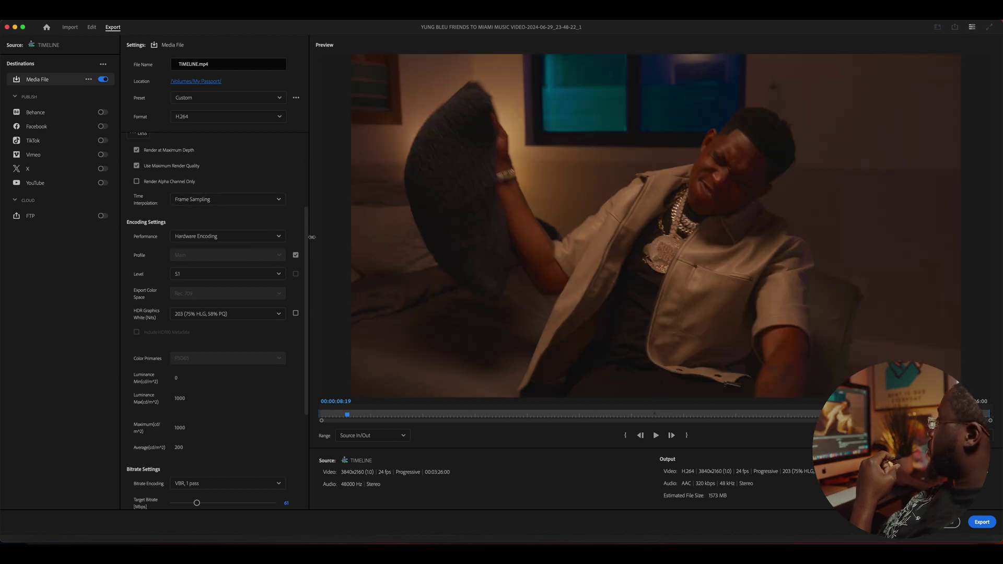
- Relock the H.264 Profile and Level to the source, keeping the Main profile
{"action": "left_click_drag", "start_coordinate": [308, 242], "coordinate": [306, 278]}
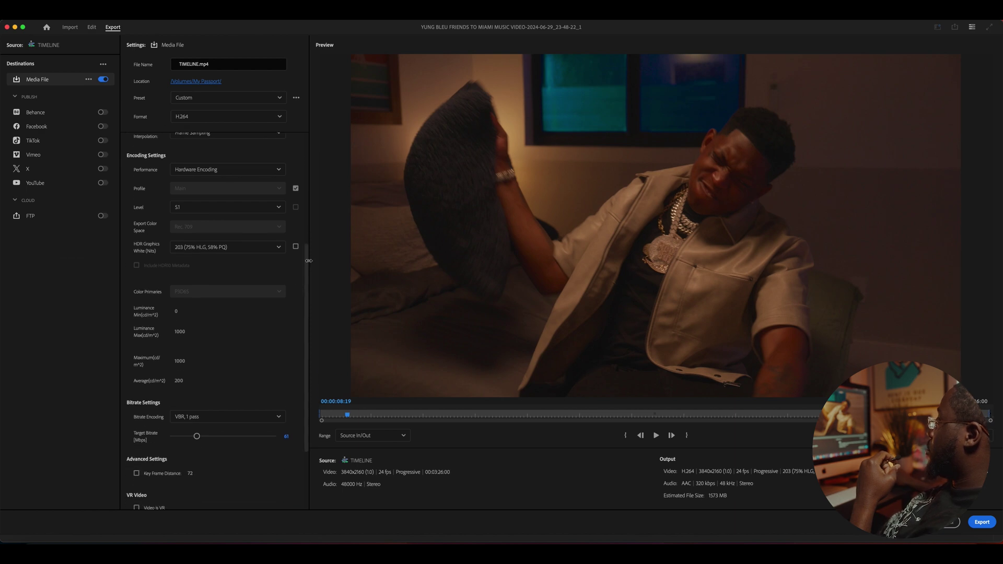
{"action": "scroll", "coordinate": [309, 262], "scroll_direction": "down", "scroll_amount": 1}
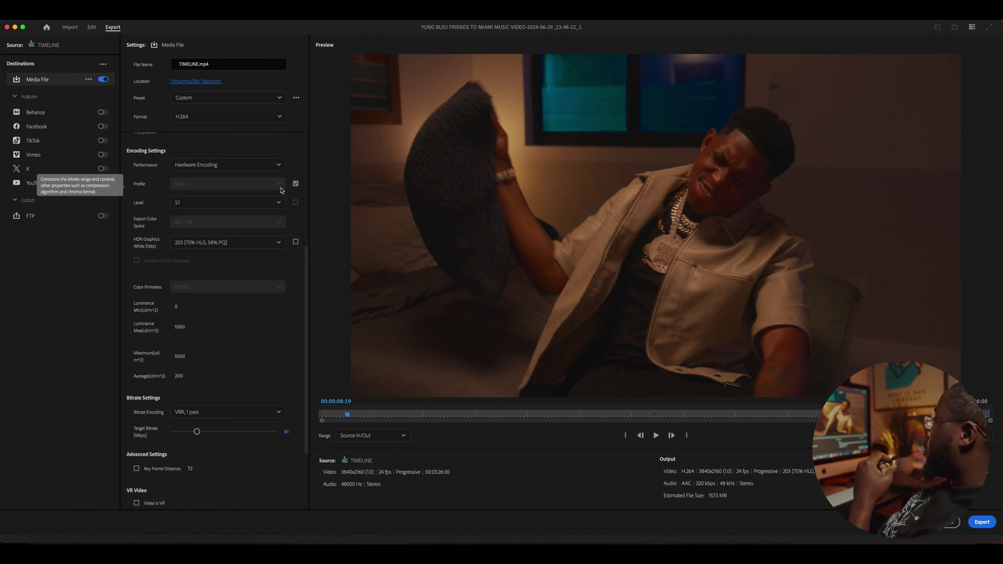
{"action": "left_click", "coordinate": [296, 184]}
{"action": "left_click", "coordinate": [285, 187]}
{"action": "left_click", "coordinate": [281, 185]}
{"action": "left_click", "coordinate": [295, 184]}
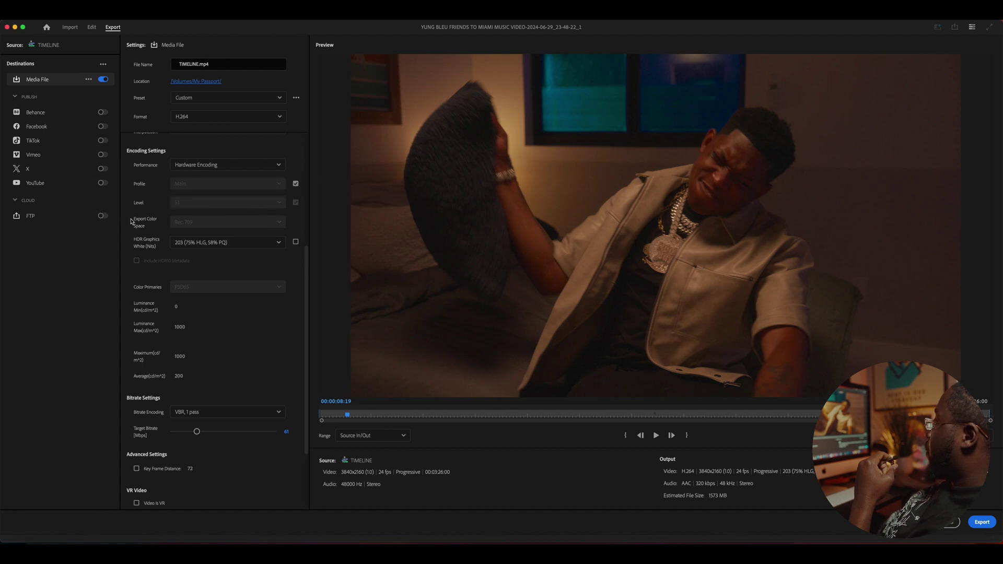
- Keep Bitrate Encoding at VBR, 1 pass
{"action": "scroll", "coordinate": [306, 263], "scroll_direction": "down", "scroll_amount": 1}
{"action": "left_click_drag", "start_coordinate": [306, 263], "coordinate": [308, 320]}
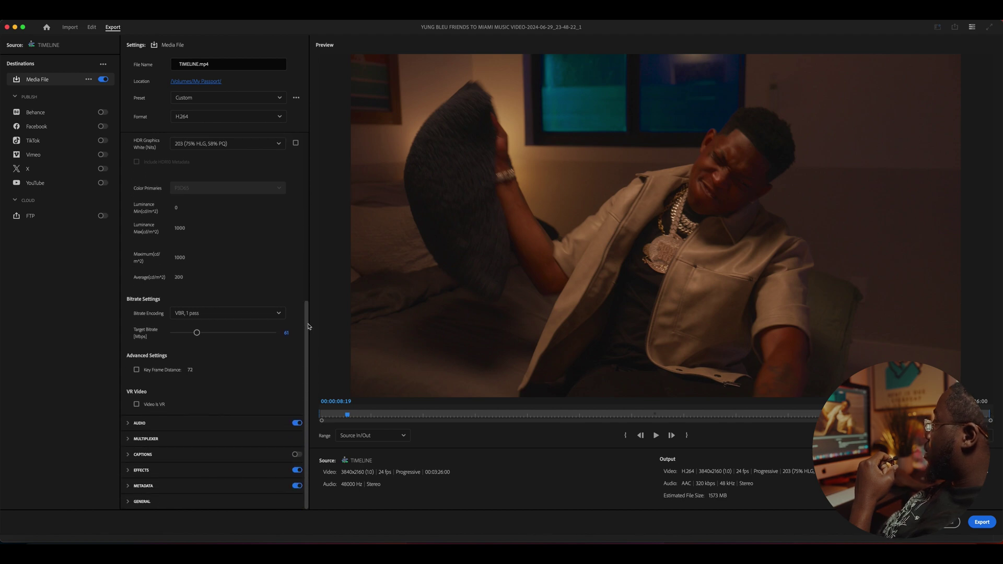
{"action": "left_click", "coordinate": [209, 315]}
{"action": "left_click", "coordinate": [207, 347]}
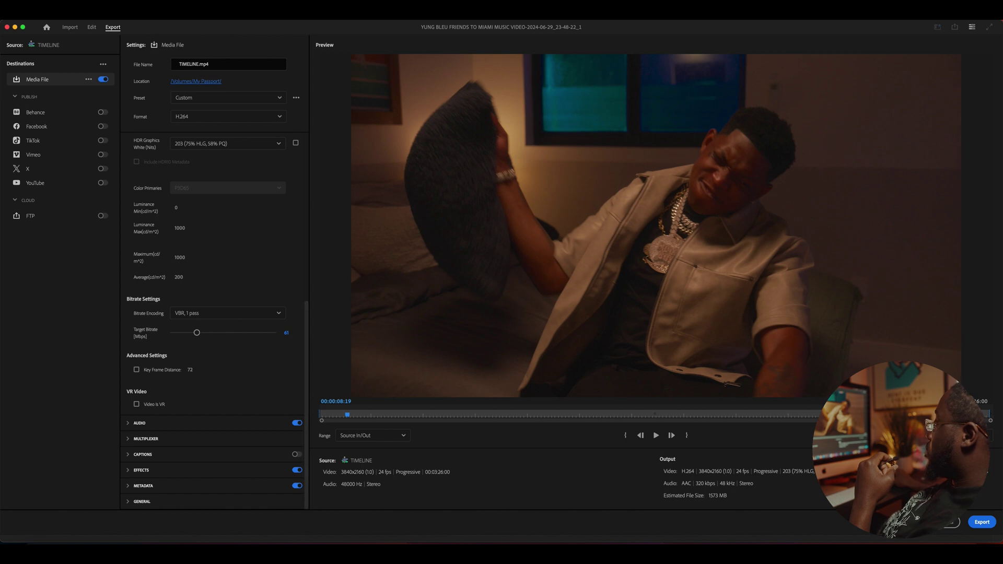
- Expand the Effects section and enable Lumetri Look / LUT
{"action": "left_click", "coordinate": [131, 422]}
{"action": "left_click", "coordinate": [128, 156]}
{"action": "left_click", "coordinate": [129, 204]}
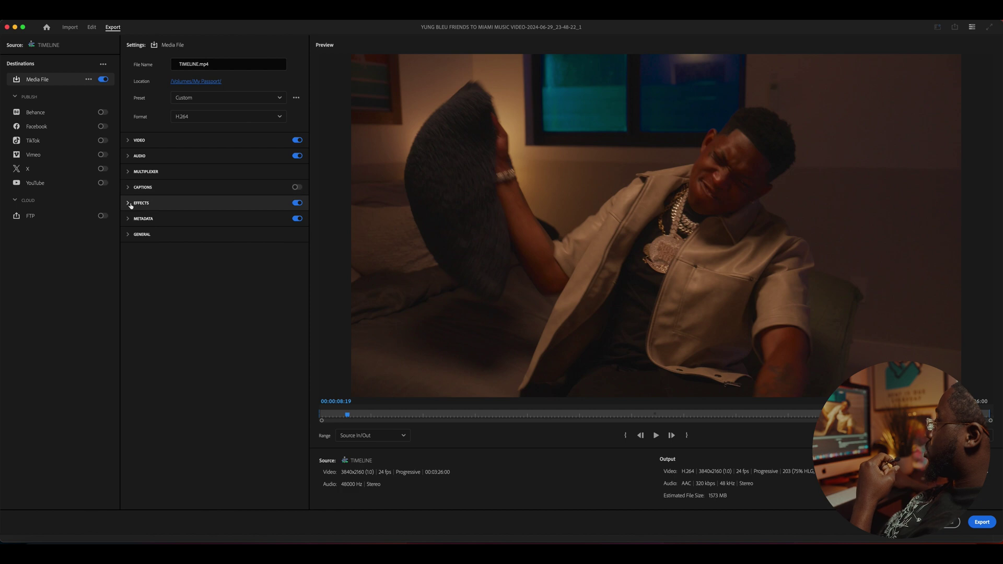
{"action": "left_click", "coordinate": [128, 203]}
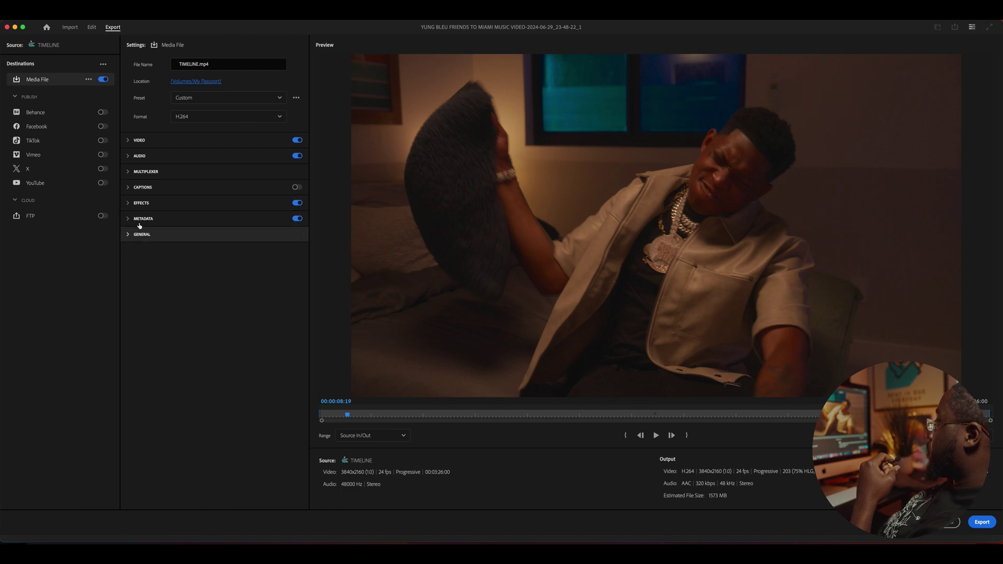
{"action": "left_click", "coordinate": [127, 203]}
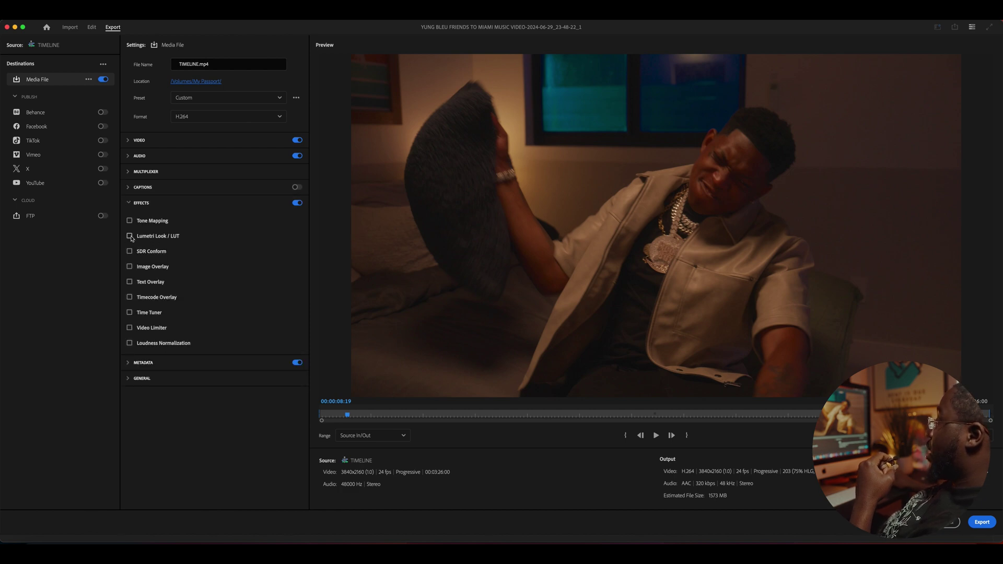
{"action": "left_click", "coordinate": [129, 236]}
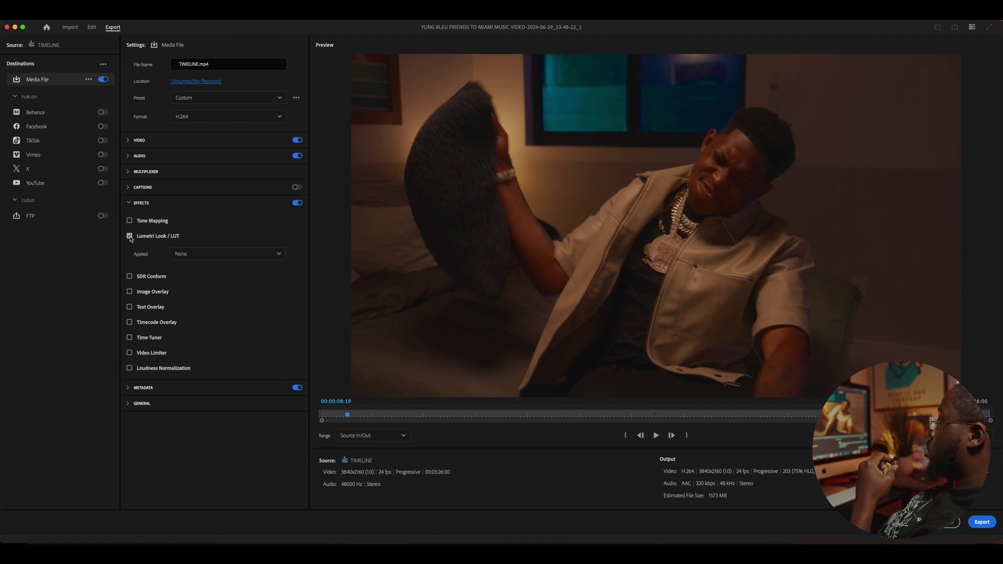
- Load QT Gamma Compensation.cube as the applied LUT, found by searching 'QT GA'
{"action": "left_click", "coordinate": [203, 254]}
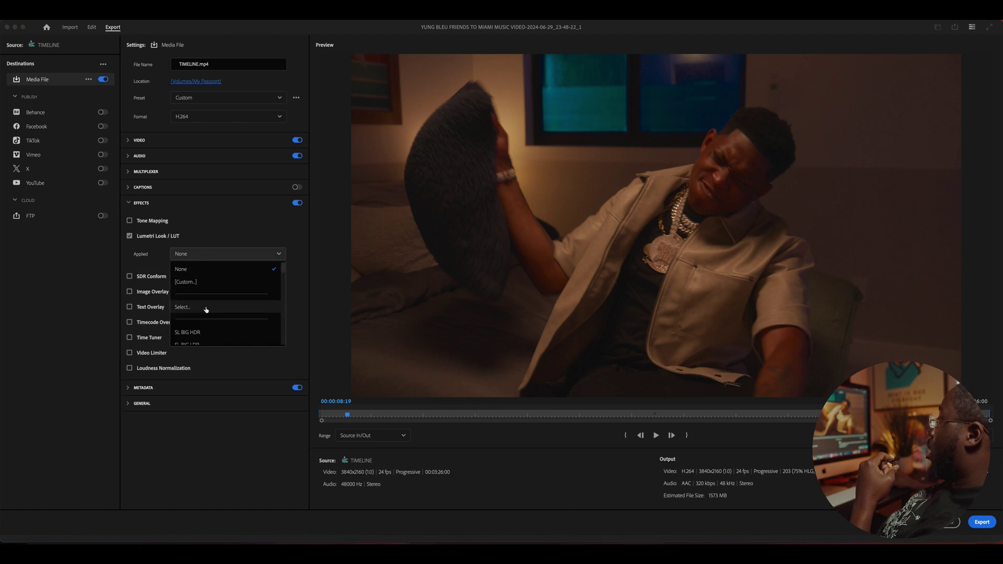
{"action": "left_click", "coordinate": [204, 309]}
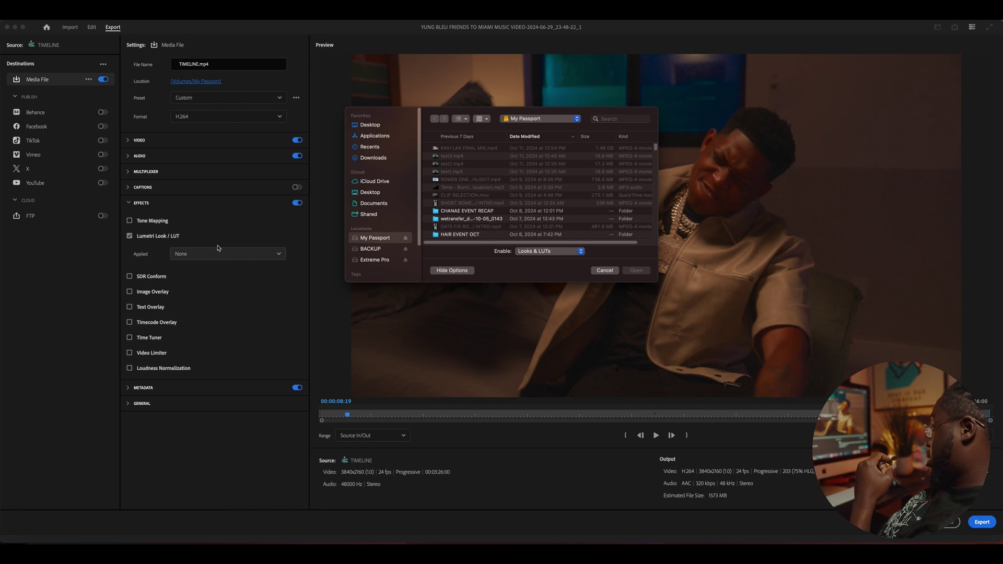
{"action": "left_click", "coordinate": [619, 118]}
{"action": "type", "text": "QT GA"}
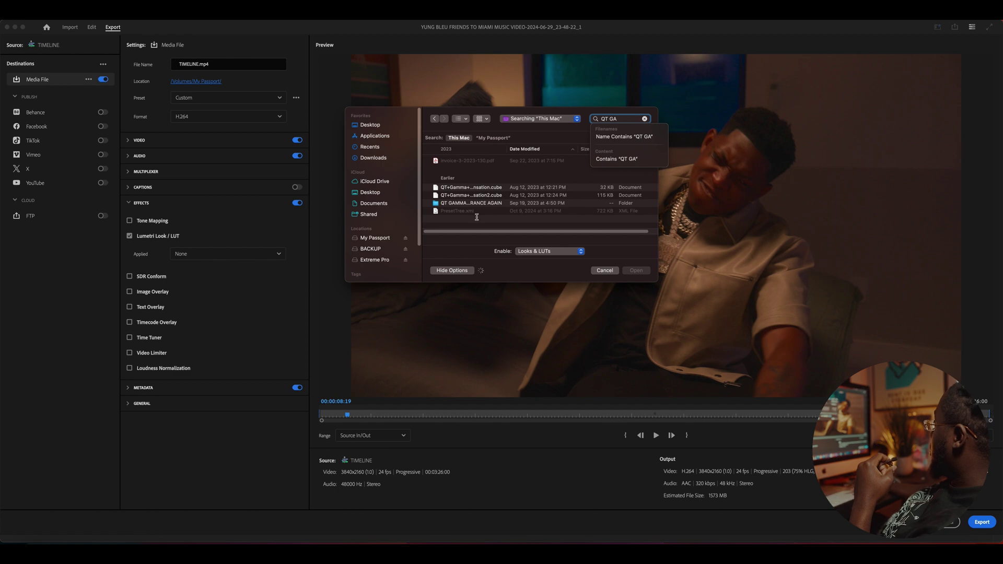
{"action": "left_click", "coordinate": [475, 187]}
{"action": "left_click", "coordinate": [641, 268]}
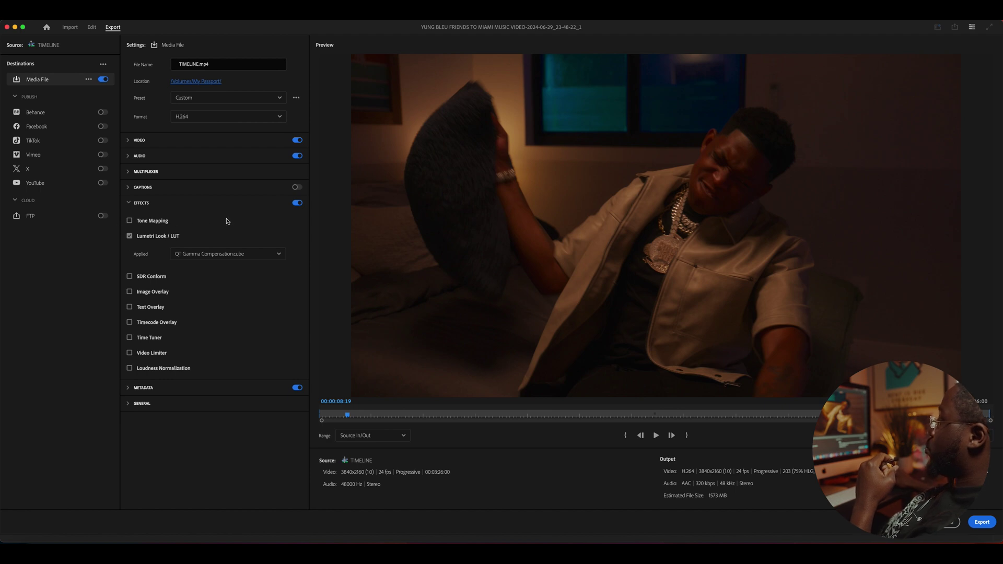
- Turn off Lumetri Look / LUT and switch to the Apple ProRes setting preset
{"action": "left_click", "coordinate": [129, 235]}
{"action": "left_click", "coordinate": [129, 203]}
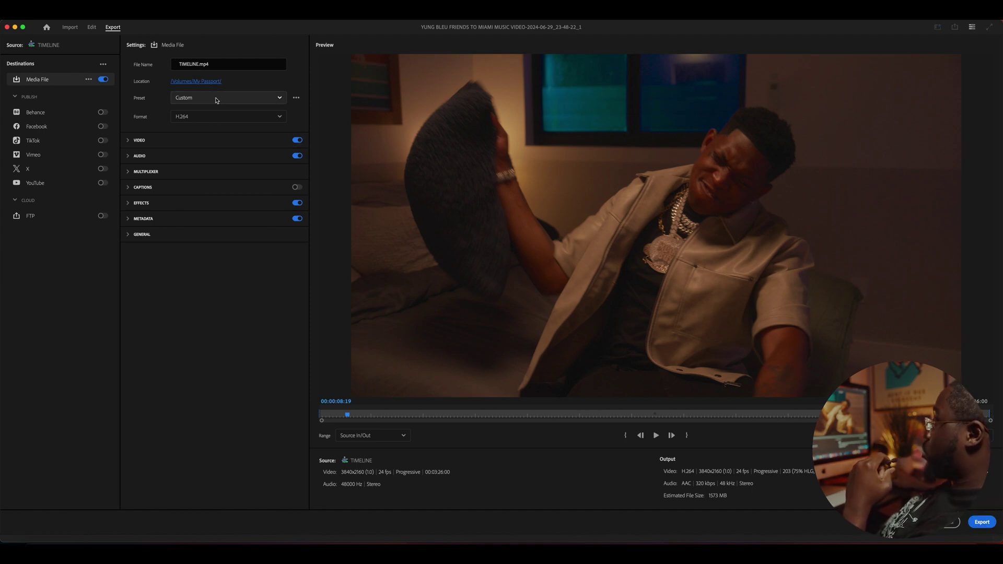
{"action": "left_click", "coordinate": [217, 99]}
{"action": "left_click", "coordinate": [215, 112]}
- Confirm the QuickTime video codec is Apple ProRes 422 HQ
{"action": "left_click", "coordinate": [199, 116]}
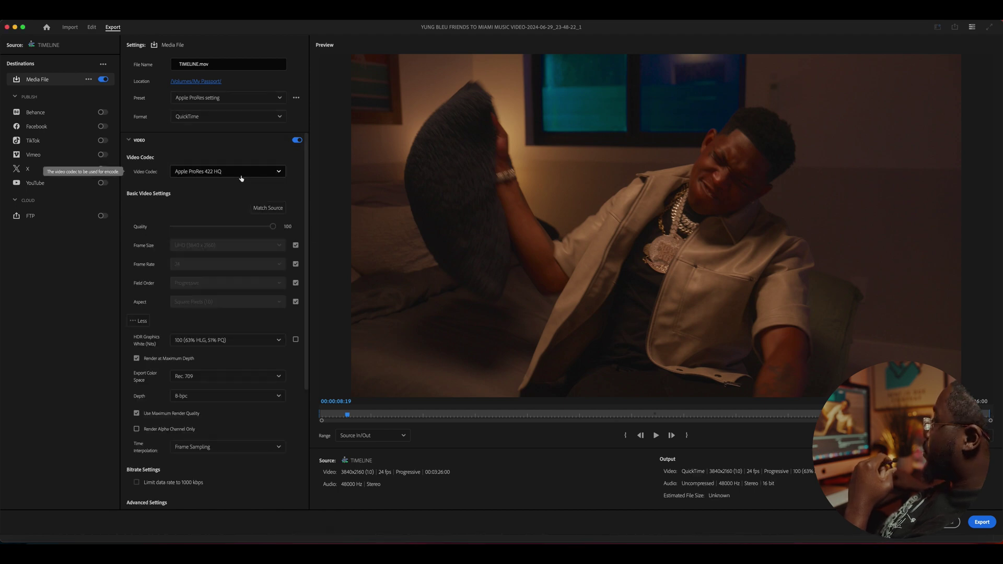
{"action": "left_click", "coordinate": [242, 177]}
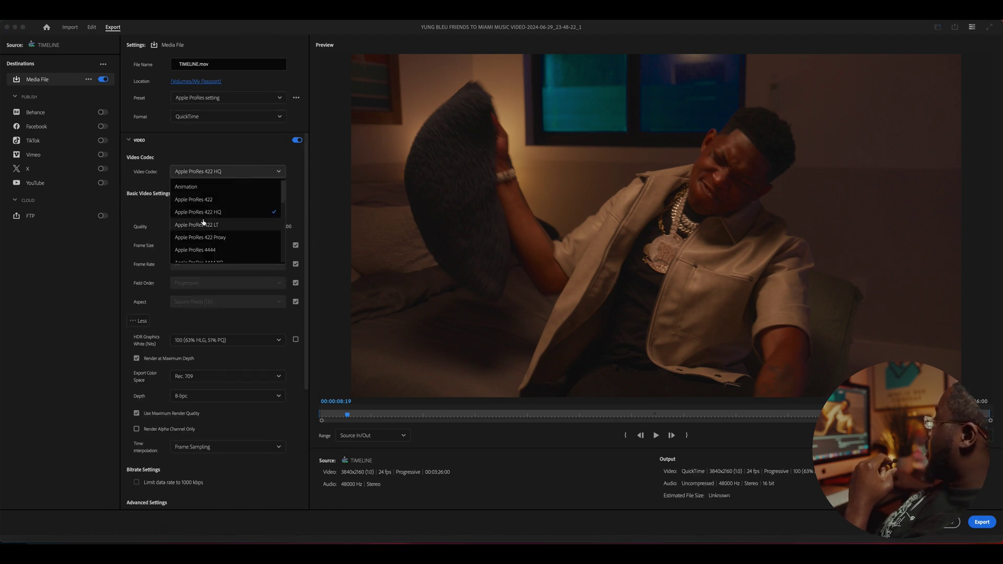
{"action": "left_click", "coordinate": [228, 170]}
{"action": "scroll", "coordinate": [294, 236], "scroll_direction": "down", "scroll_amount": 2}
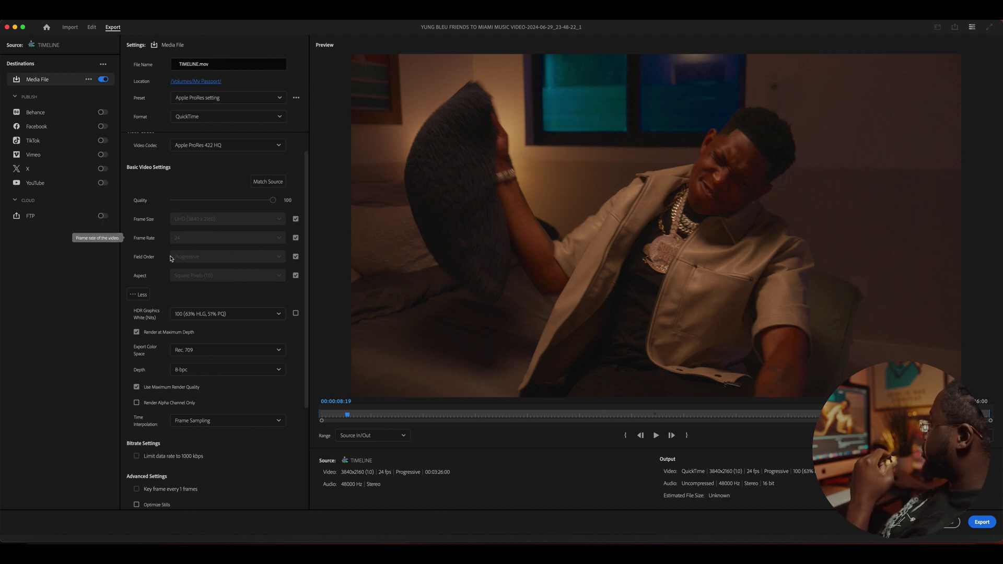
{"action": "scroll", "coordinate": [309, 276], "scroll_direction": "down", "scroll_amount": 1}
{"action": "scroll", "coordinate": [308, 276], "scroll_direction": "down", "scroll_amount": 5}
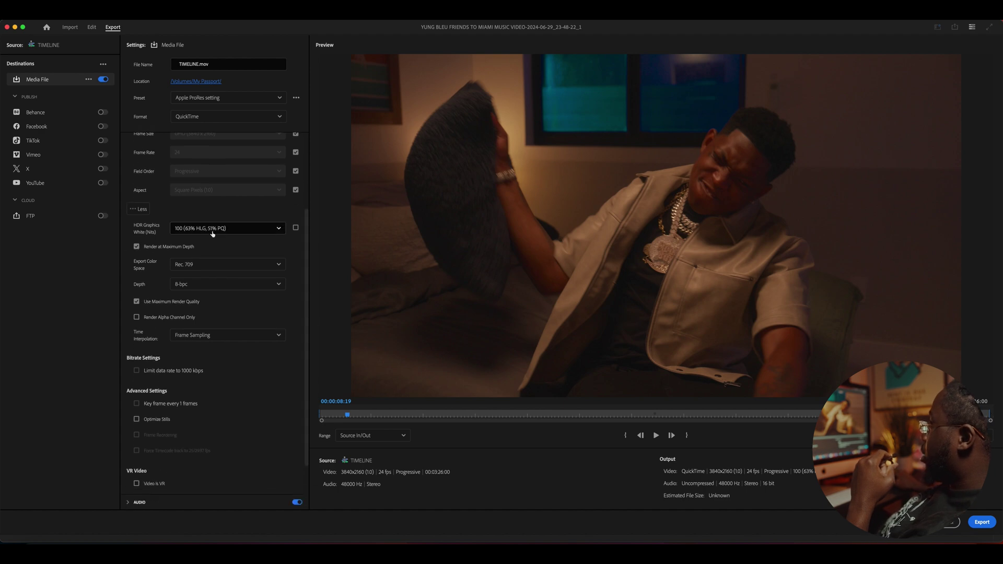
- Set the video Depth to 16-bpc and check Use Maximum Render Quality
{"action": "left_click", "coordinate": [184, 285]}
{"action": "left_click", "coordinate": [182, 311]}
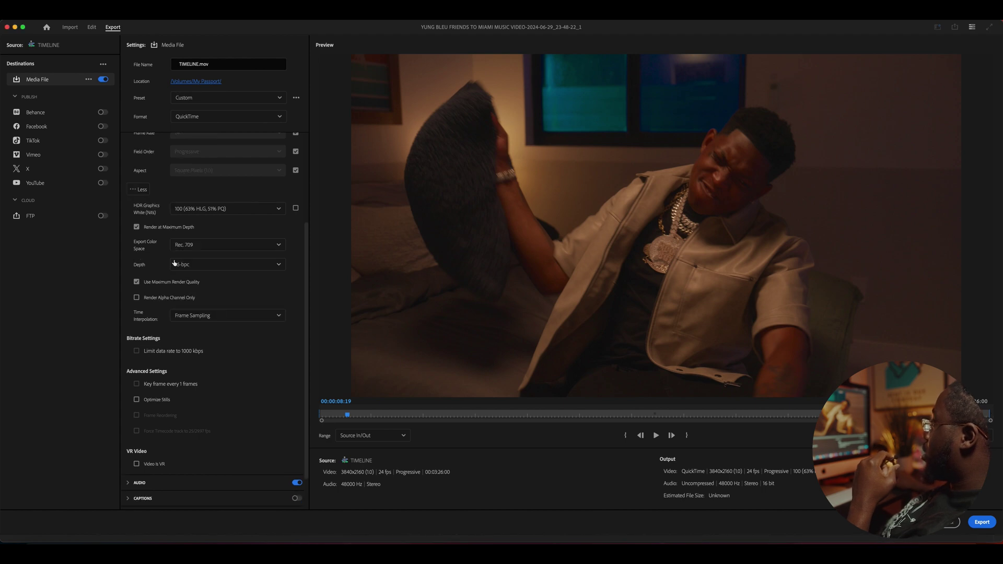
{"action": "left_click", "coordinate": [186, 265]}
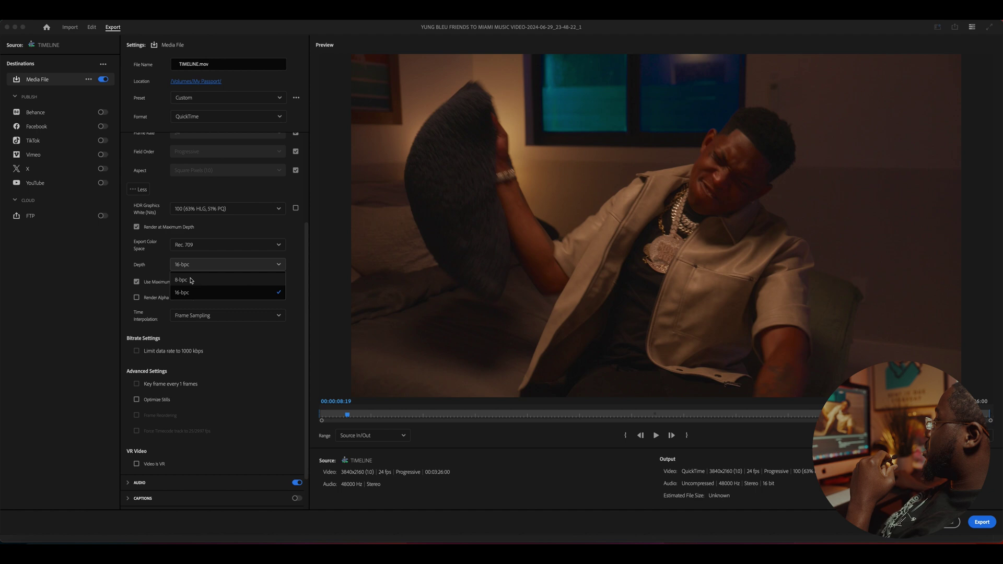
{"action": "left_click", "coordinate": [181, 264]}
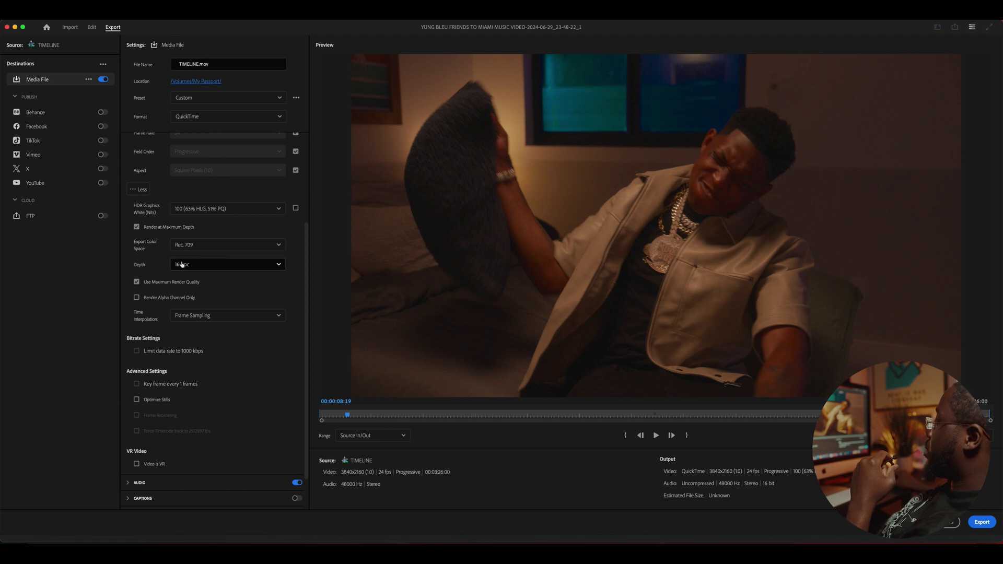
{"action": "scroll", "coordinate": [224, 261], "scroll_direction": "down", "scroll_amount": 2}
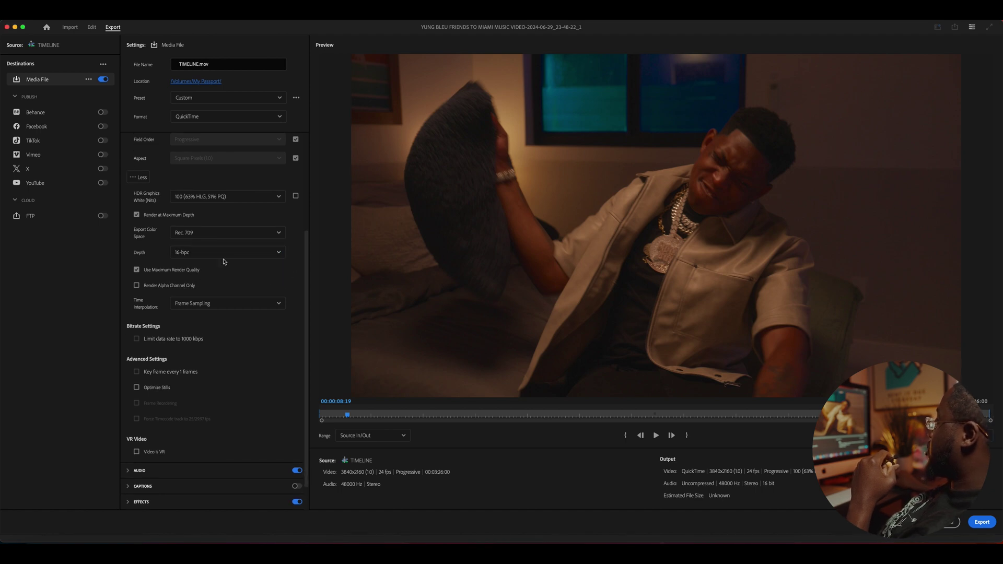
{"action": "left_click", "coordinate": [186, 253]}
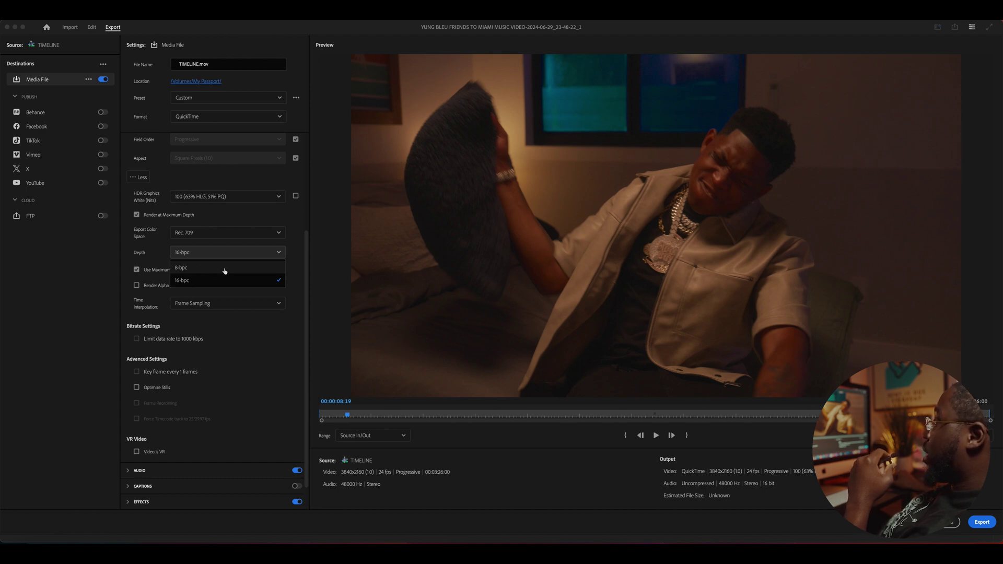
{"action": "left_click", "coordinate": [201, 255]}
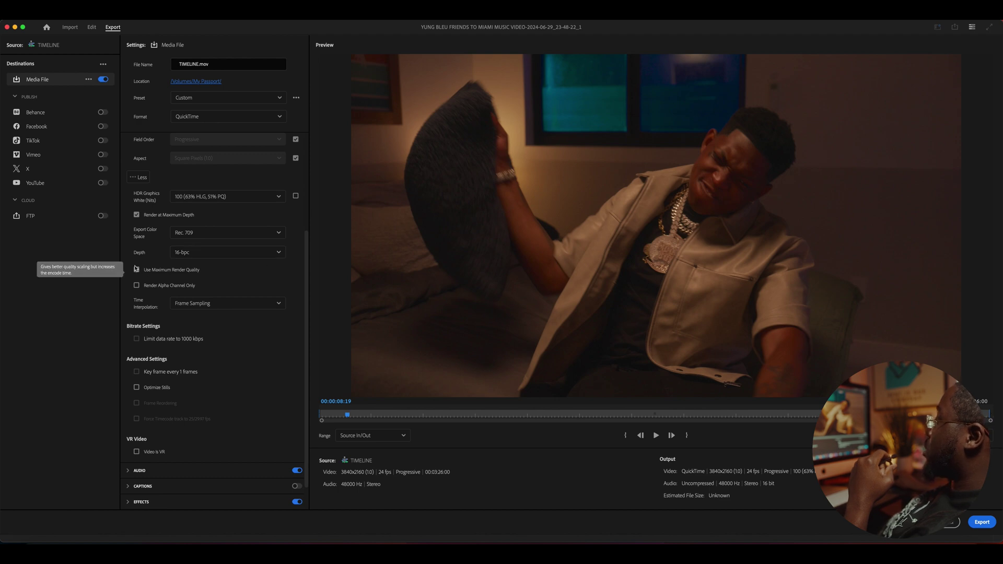
{"action": "left_click", "coordinate": [136, 270]}
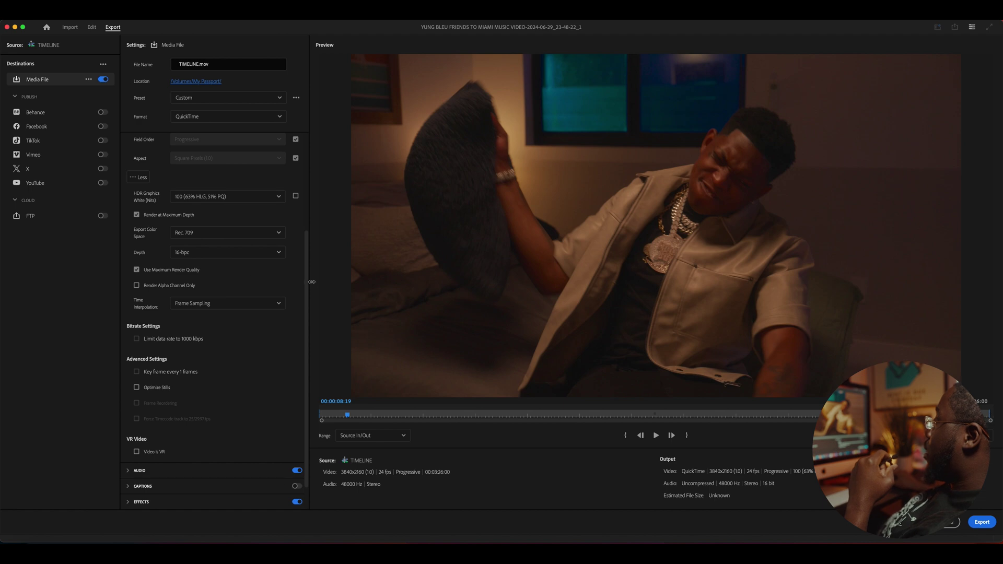
{"action": "scroll", "coordinate": [306, 288], "scroll_direction": "up", "scroll_amount": 5}
{"action": "scroll", "coordinate": [307, 292], "scroll_direction": "down", "scroll_amount": 6}
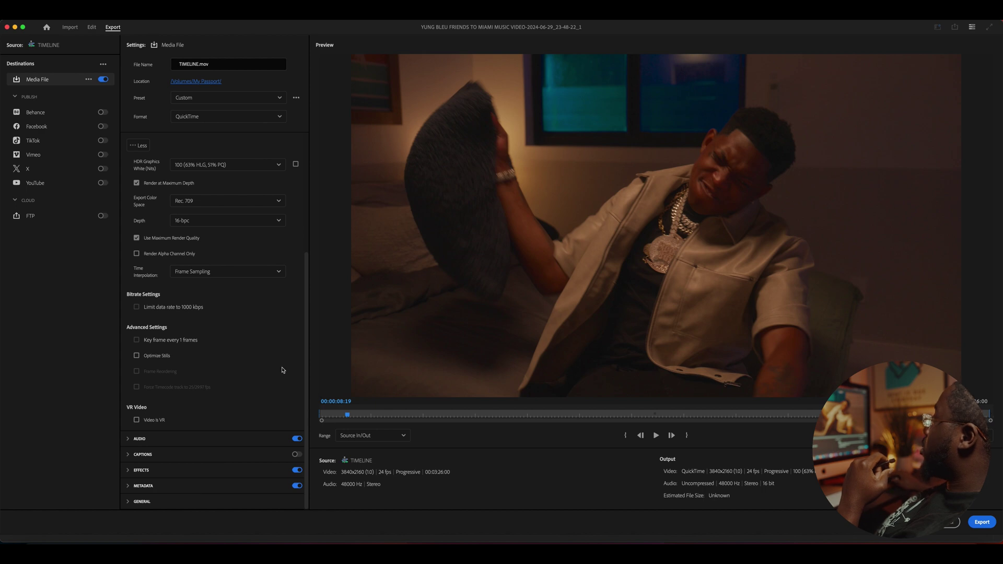
{"action": "scroll", "coordinate": [301, 304], "scroll_direction": "up", "scroll_amount": 5}
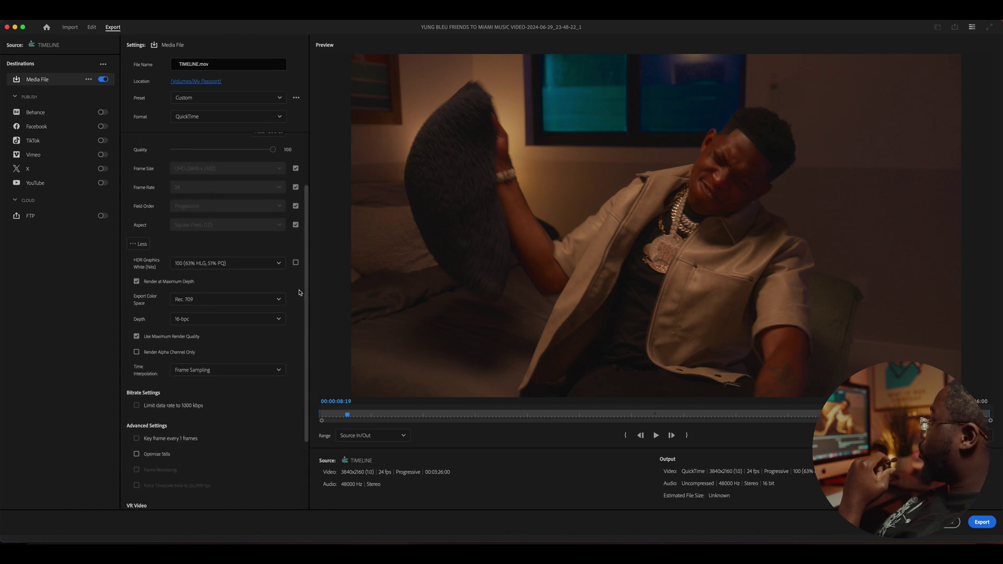
{"action": "scroll", "coordinate": [300, 304], "scroll_direction": "up", "scroll_amount": 2}
{"action": "scroll", "coordinate": [307, 391], "scroll_direction": "down", "scroll_amount": 6}
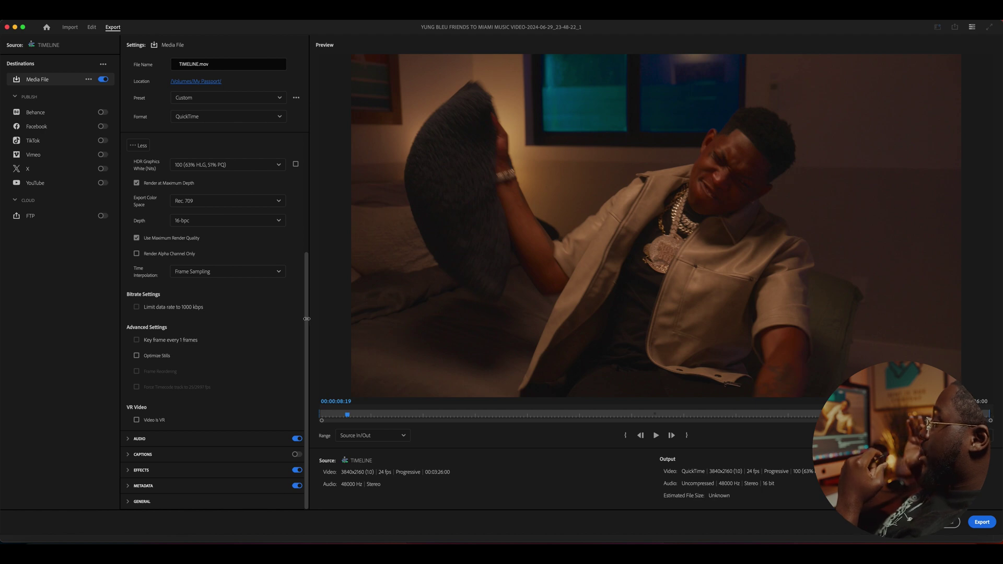
{"action": "scroll", "coordinate": [301, 223], "scroll_direction": "up", "scroll_amount": 6}
{"action": "scroll", "coordinate": [300, 223], "scroll_direction": "down", "scroll_amount": 5}
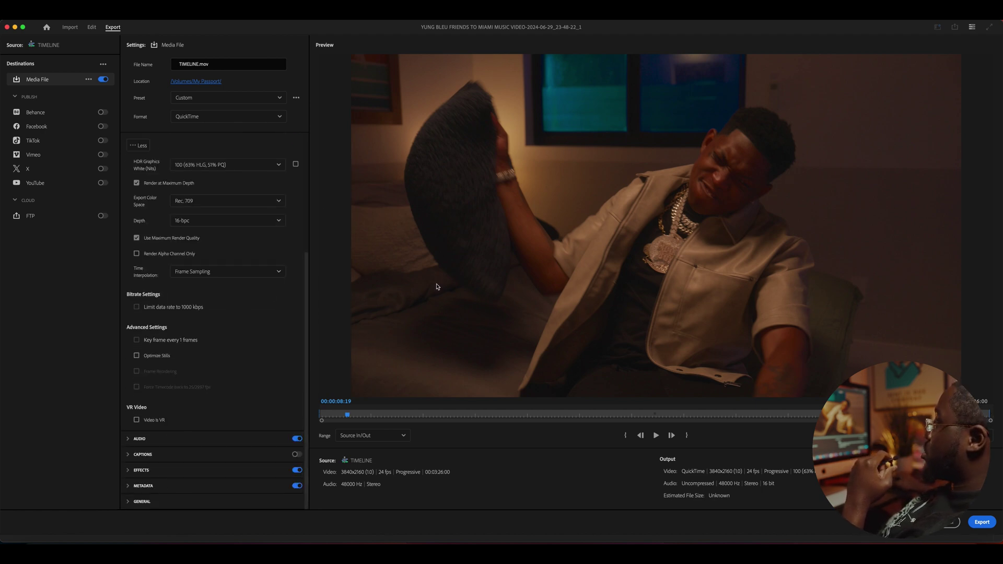